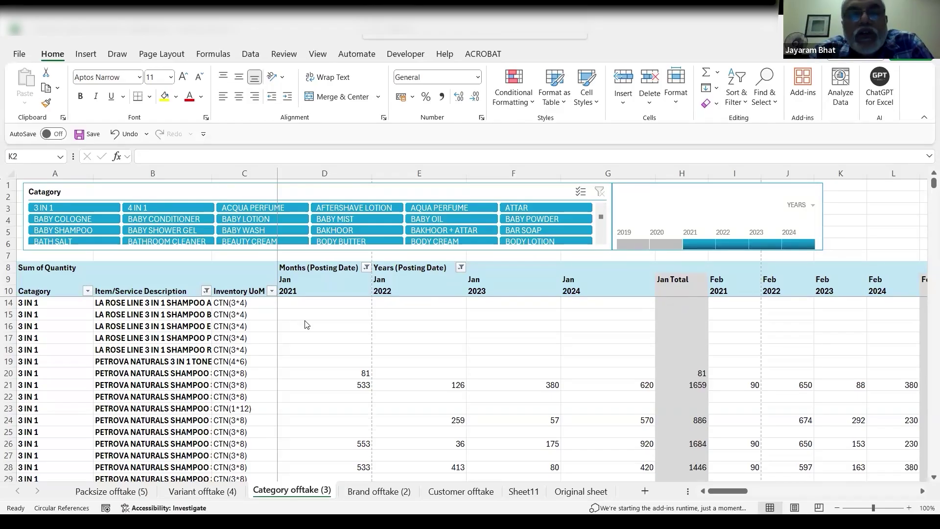
- Create a copy of the Category offtake (3) sheet and place it before the original
{"action": "scroll", "coordinate": [306, 325], "scroll_direction": "up", "scroll_amount": 1}
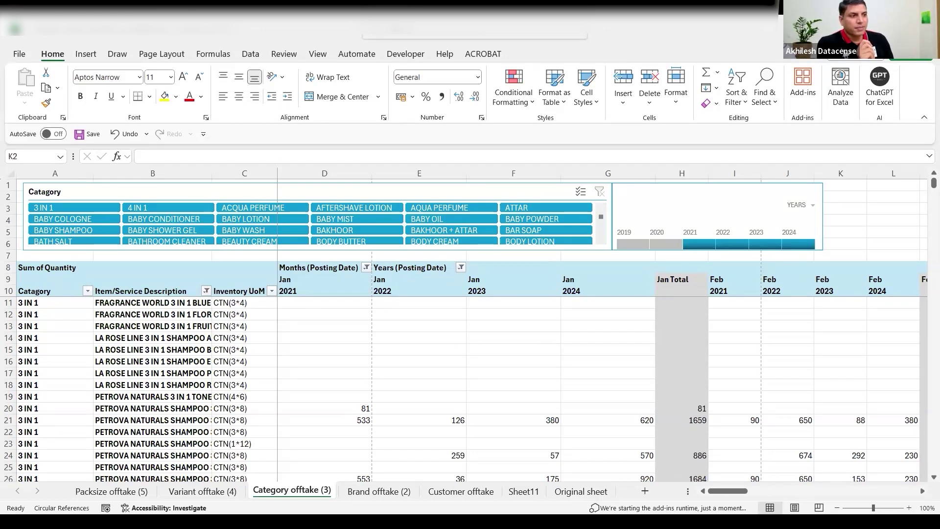
{"action": "right_click", "coordinate": [314, 490]}
{"action": "left_click", "coordinate": [341, 350]}
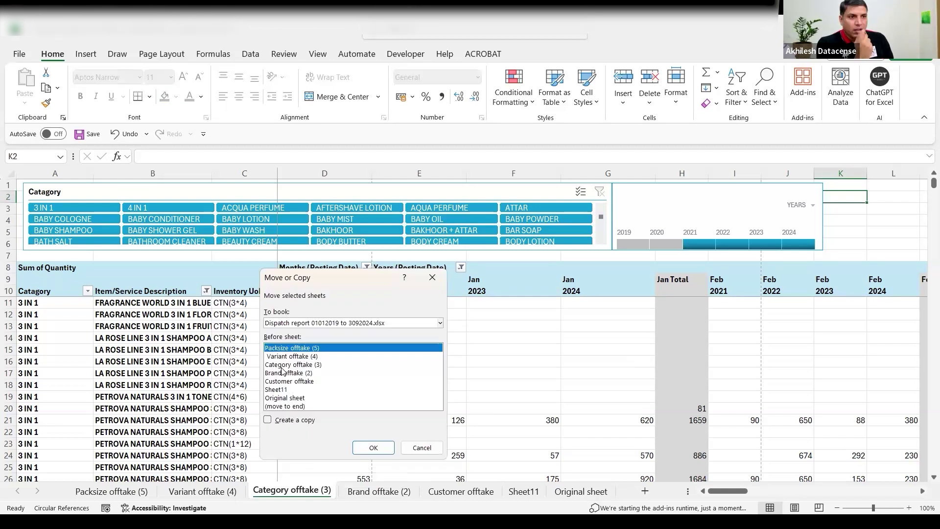
{"action": "left_click", "coordinate": [268, 420]}
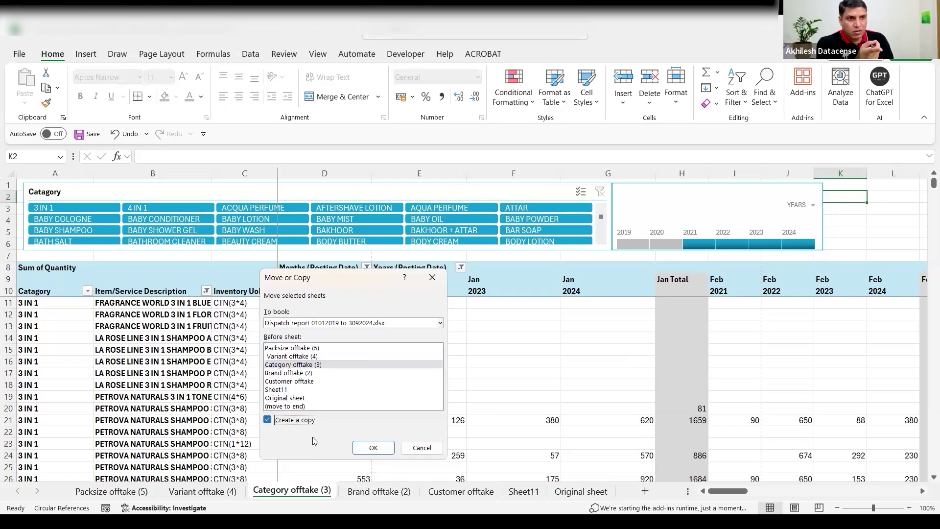
{"action": "left_click", "coordinate": [373, 447]}
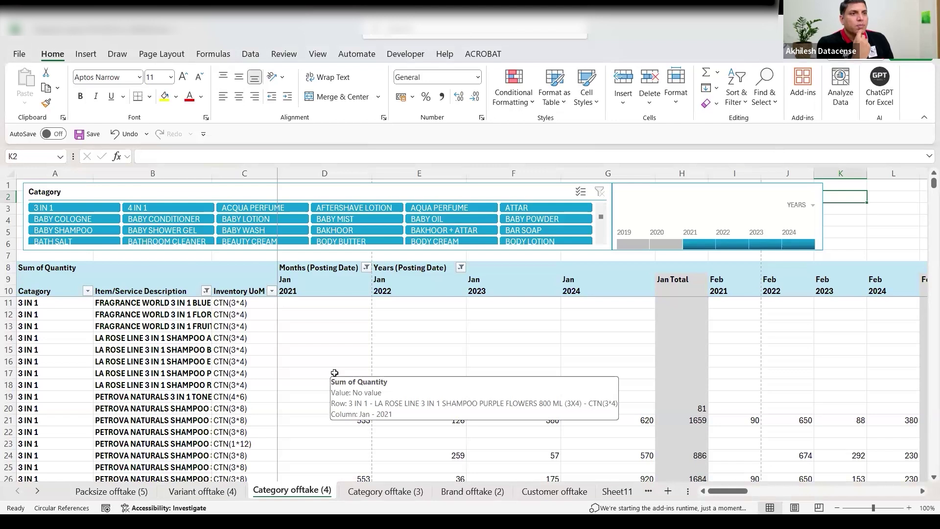
- Remove Catagory, Item/Service Description and Inventory UoM from the copied pivot table's rows and move Months (Posting Date) from columns to rows
{"action": "left_click", "coordinate": [318, 327]}
{"action": "left_click", "coordinate": [559, 53]}
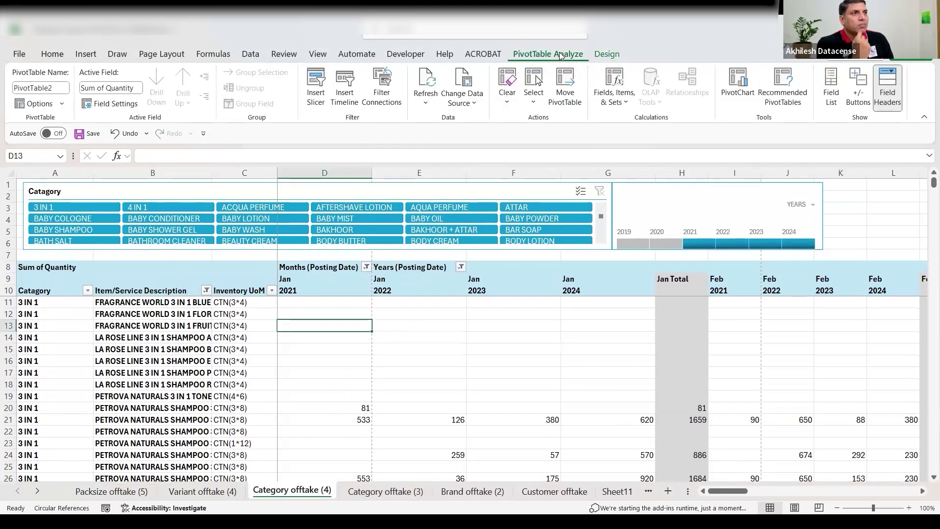
{"action": "left_click", "coordinate": [830, 87]}
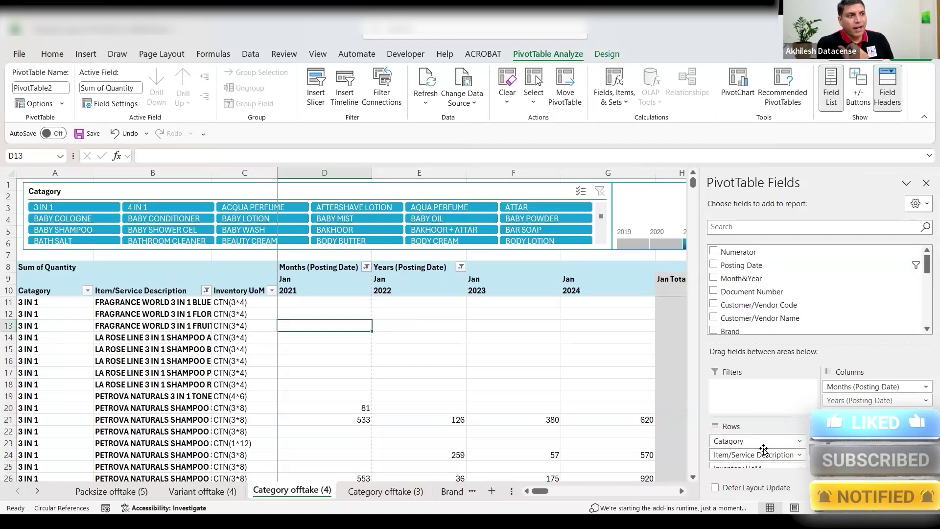
{"action": "left_click_drag", "start_coordinate": [764, 449], "coordinate": [595, 394]}
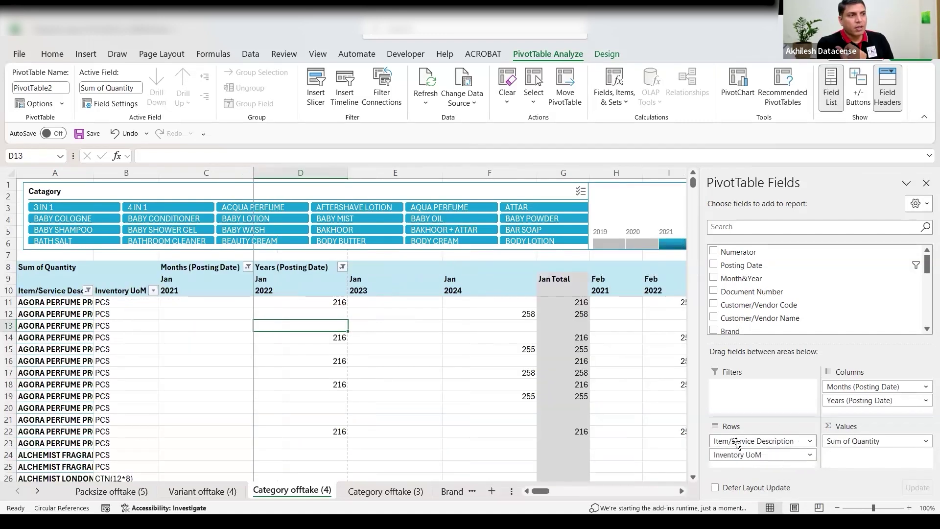
{"action": "left_click_drag", "start_coordinate": [738, 441], "coordinate": [612, 436]}
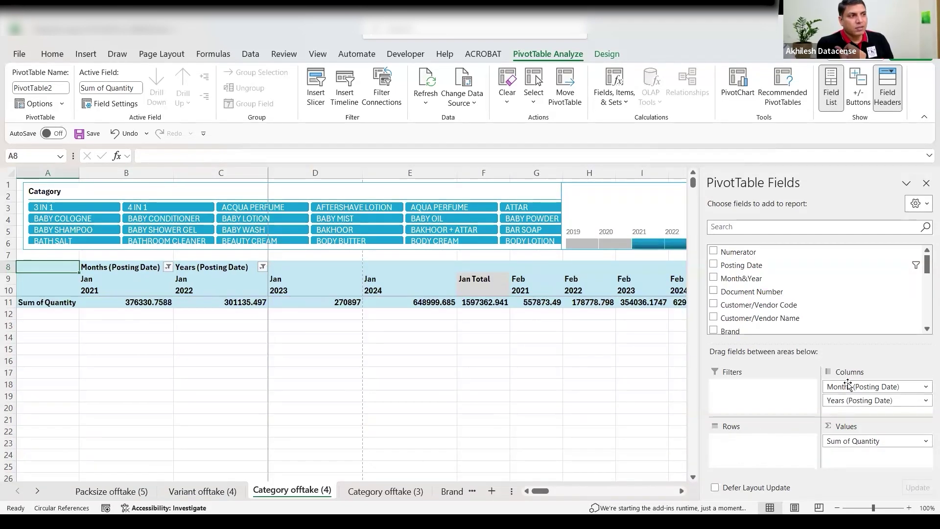
{"action": "left_click_drag", "start_coordinate": [847, 387], "coordinate": [791, 456]}
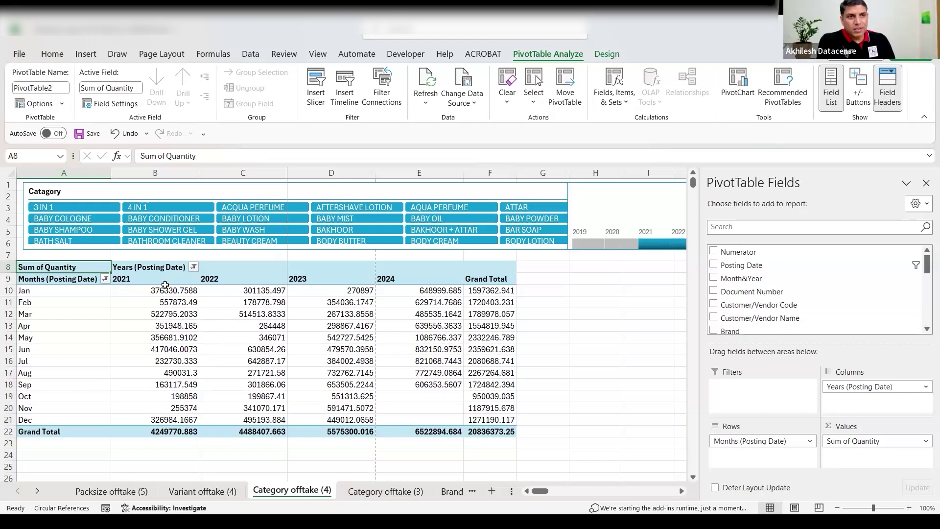
- Format the pivot table's Sum of Quantity values with the custom number format #,##0
{"action": "left_click", "coordinate": [168, 302]}
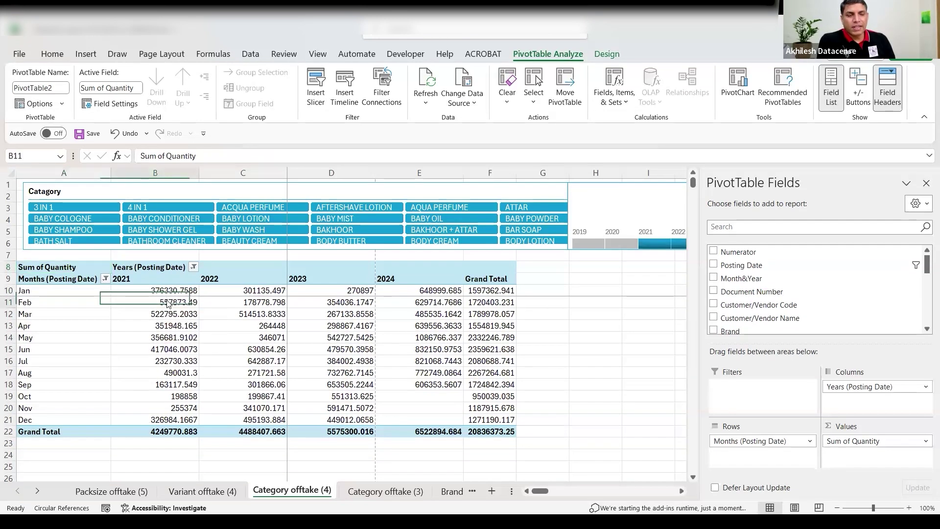
{"action": "right_click", "coordinate": [168, 302]}
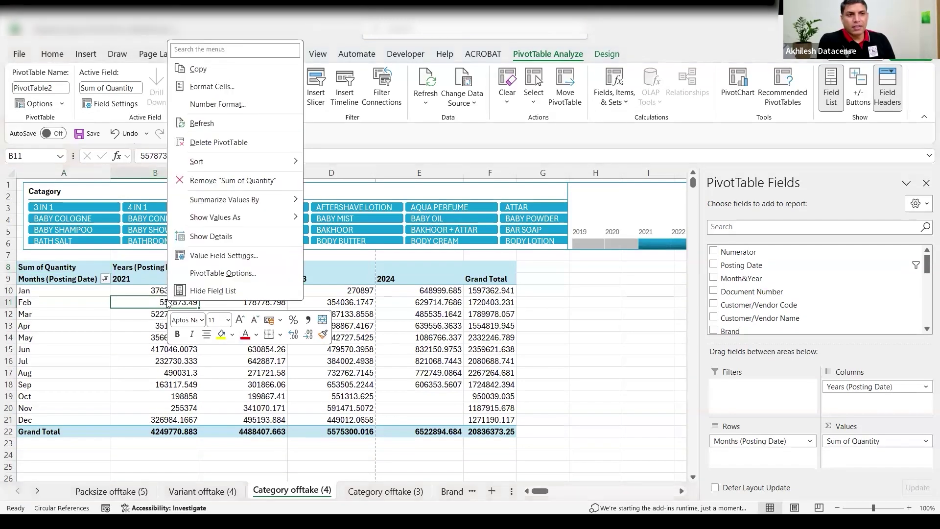
{"action": "left_click", "coordinate": [212, 105]}
{"action": "left_click", "coordinate": [69, 165]}
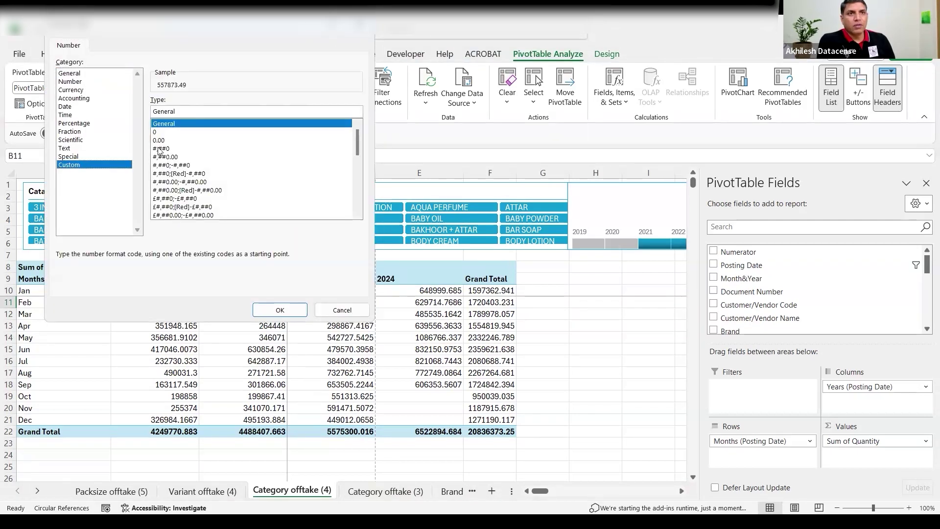
{"action": "left_click", "coordinate": [163, 148]}
{"action": "left_click", "coordinate": [285, 309]}
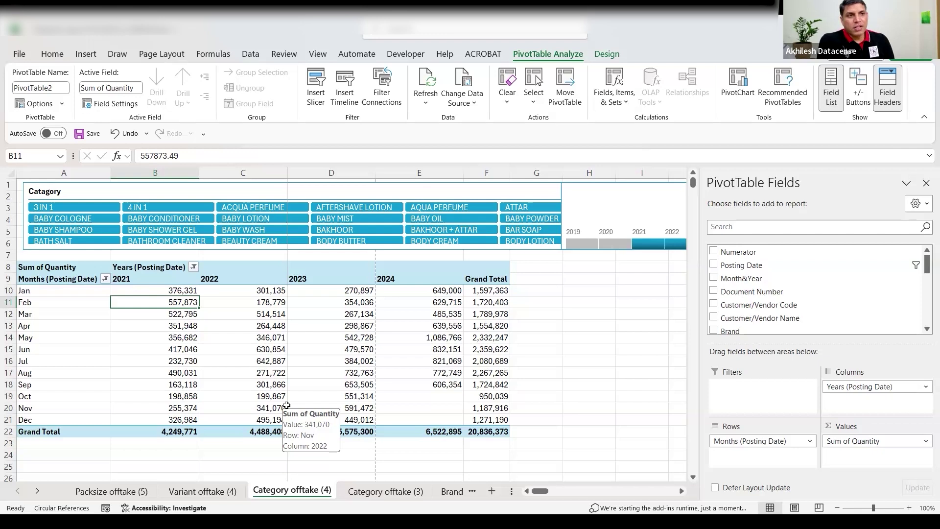
- Add the Quantity field to the pivot table's values a second time
{"action": "left_click", "coordinate": [348, 290]}
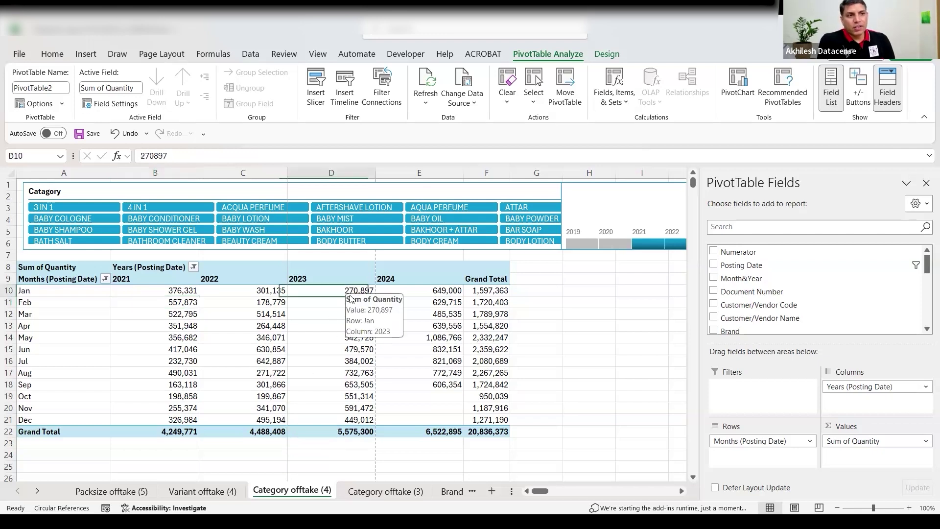
{"action": "left_click", "coordinate": [431, 291]}
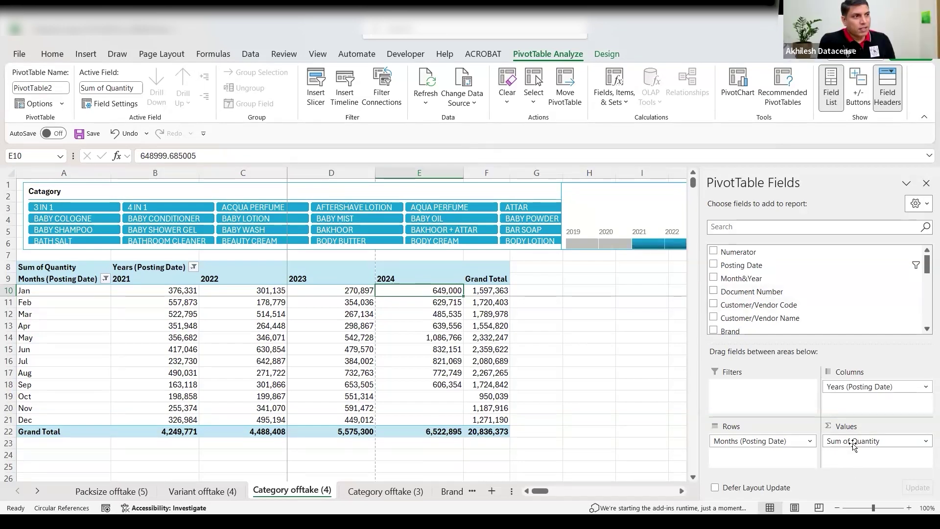
{"action": "left_click", "coordinate": [926, 331]}
{"action": "scroll", "coordinate": [743, 300], "scroll_direction": "down", "scroll_amount": 8}
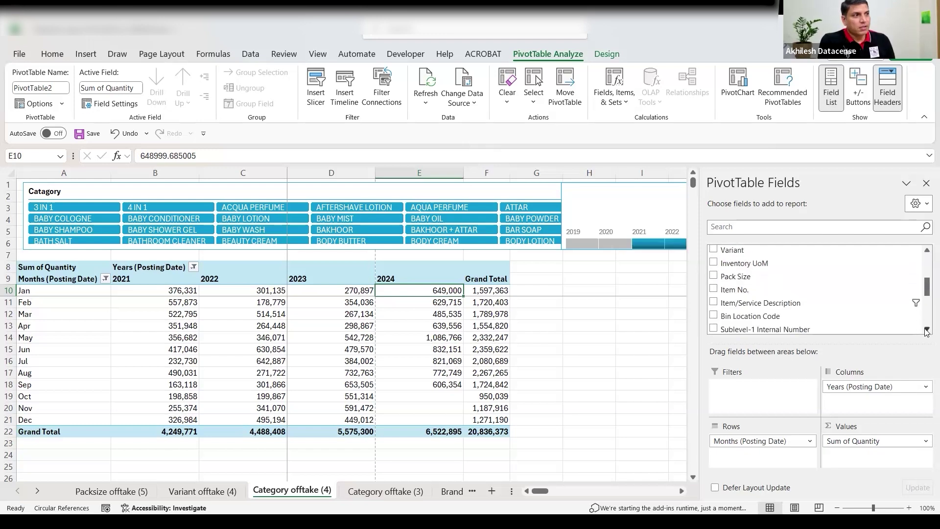
{"action": "left_click_drag", "start_coordinate": [743, 300], "coordinate": [875, 470]}
{"action": "scroll", "coordinate": [100, 254], "scroll_direction": "down", "scroll_amount": 2}
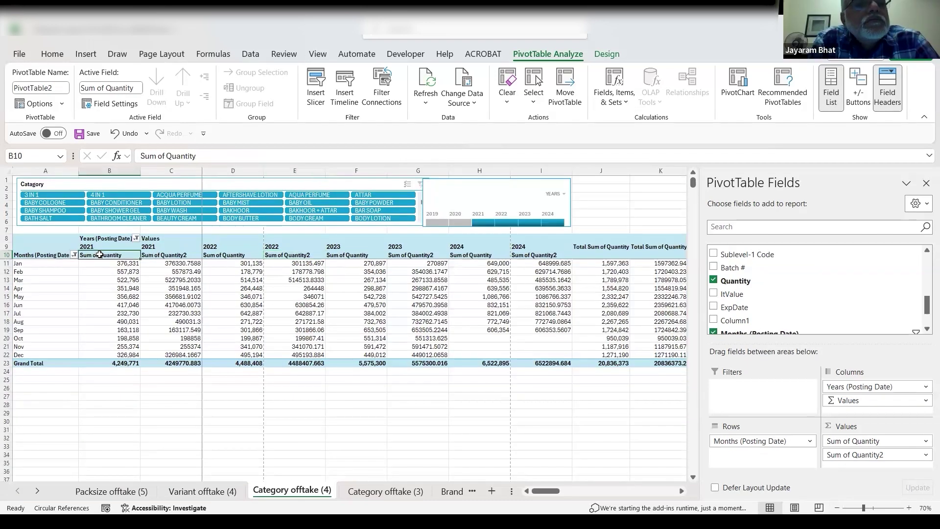
- Rename the first quantity value field to QTY and the second one to % Change
{"action": "type", "text": "QTY"}
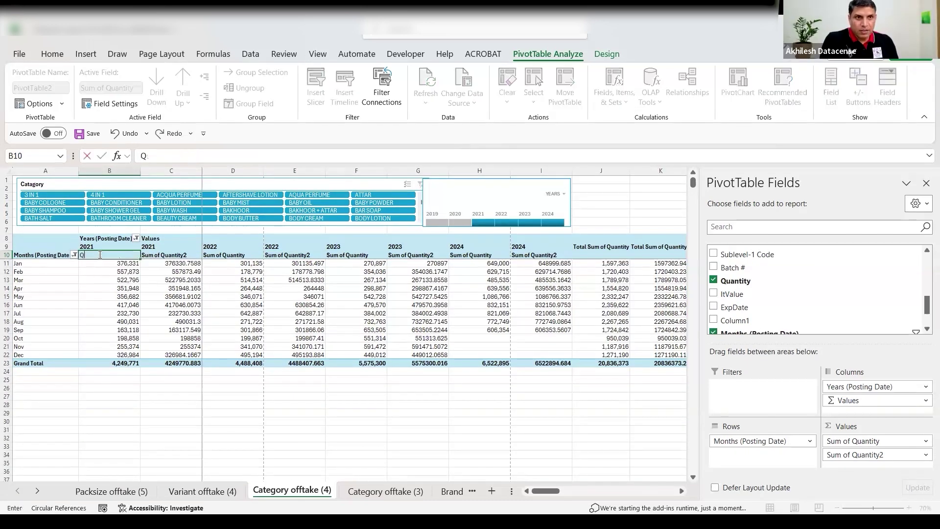
{"action": "key", "text": "Return"}
{"action": "left_click", "coordinate": [176, 252]}
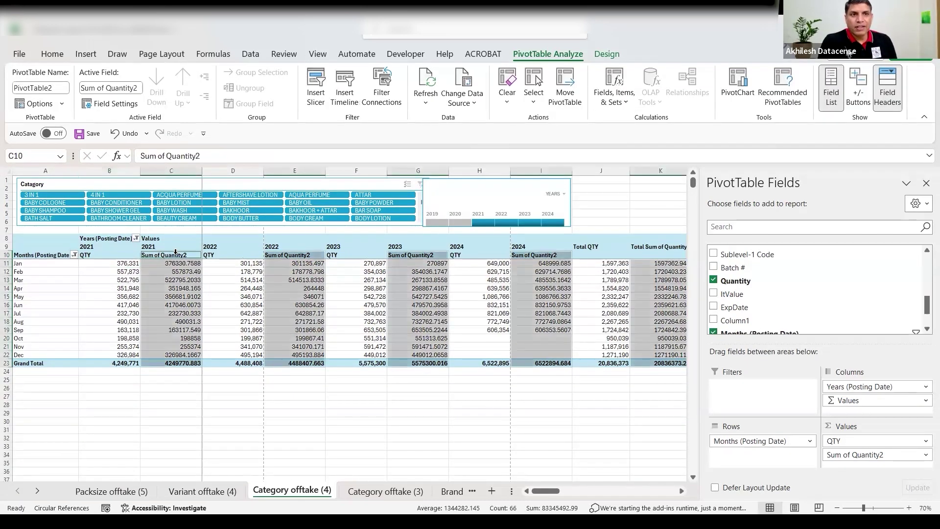
{"action": "left_click", "coordinate": [176, 252]}
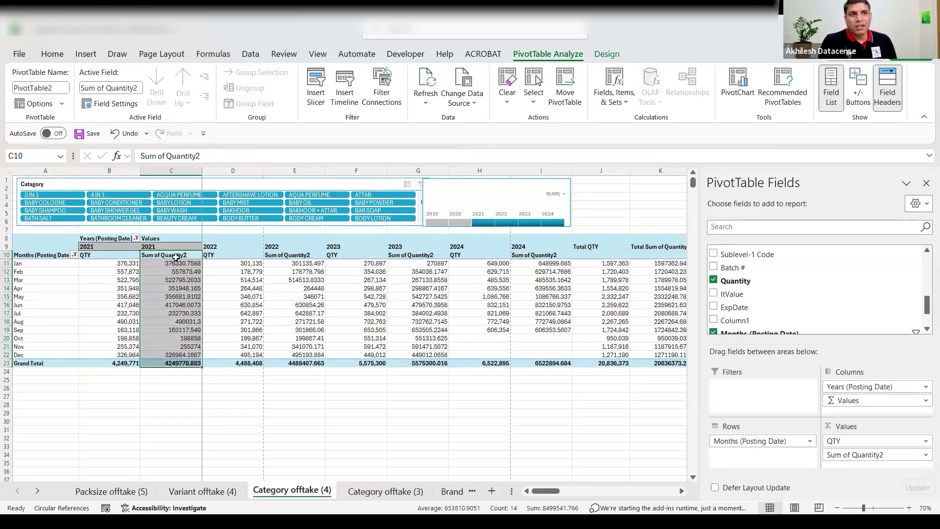
{"action": "left_click", "coordinate": [180, 256]}
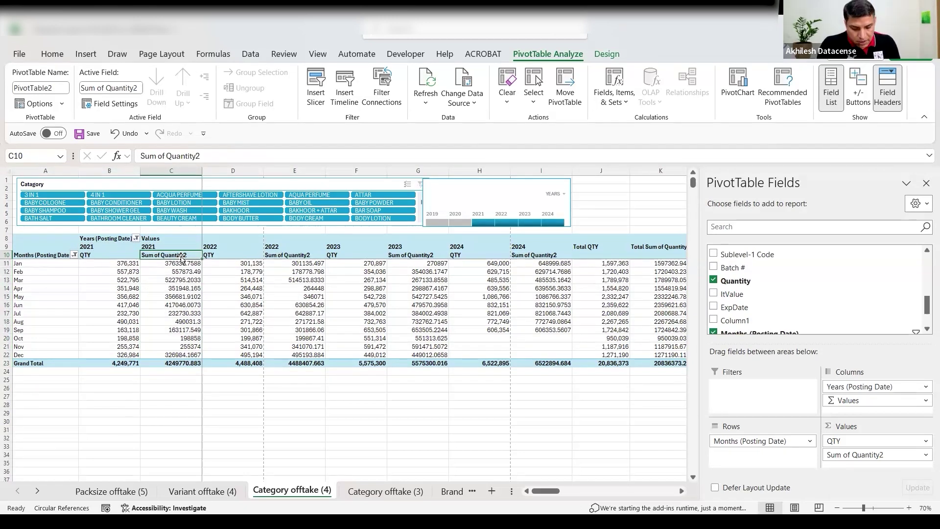
{"action": "type", "text": "% Change"}
{"action": "key", "text": "Return"}
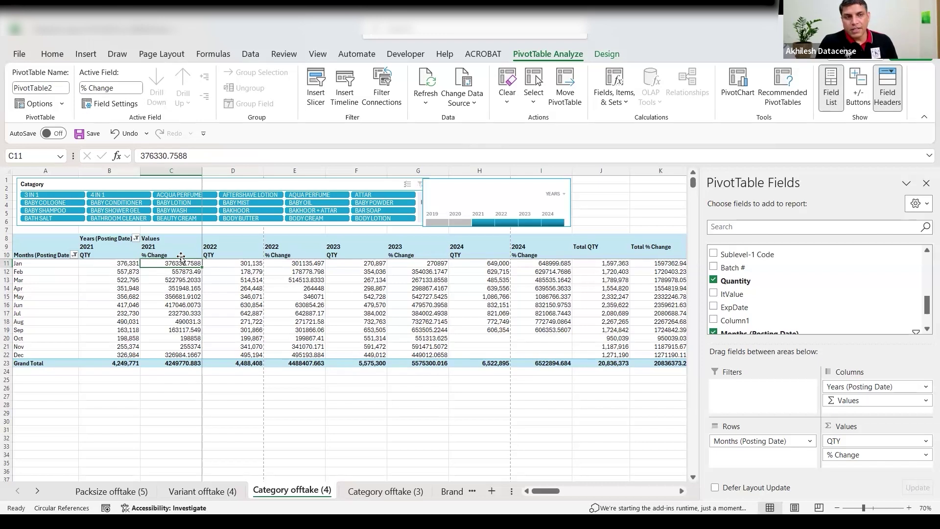
- Show the % Change values as % Difference From, with Years (Posting Date) as base field and (previous) as base item
{"action": "left_click", "coordinate": [182, 279]}
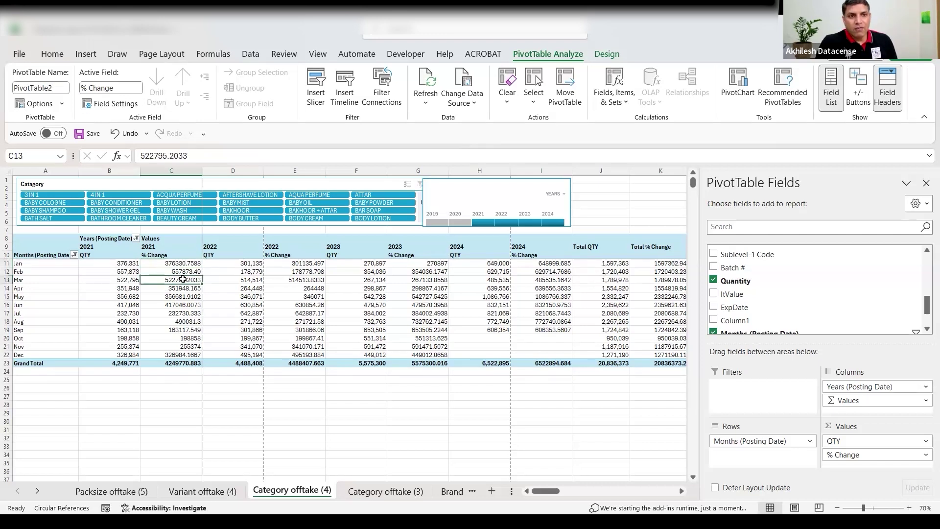
{"action": "right_click", "coordinate": [180, 281]}
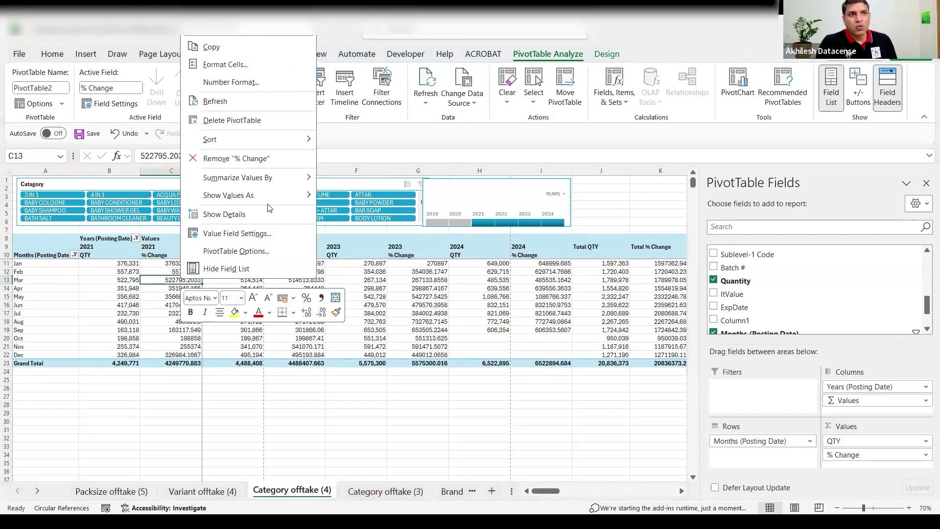
{"action": "mouse_move", "coordinate": [233, 196]}
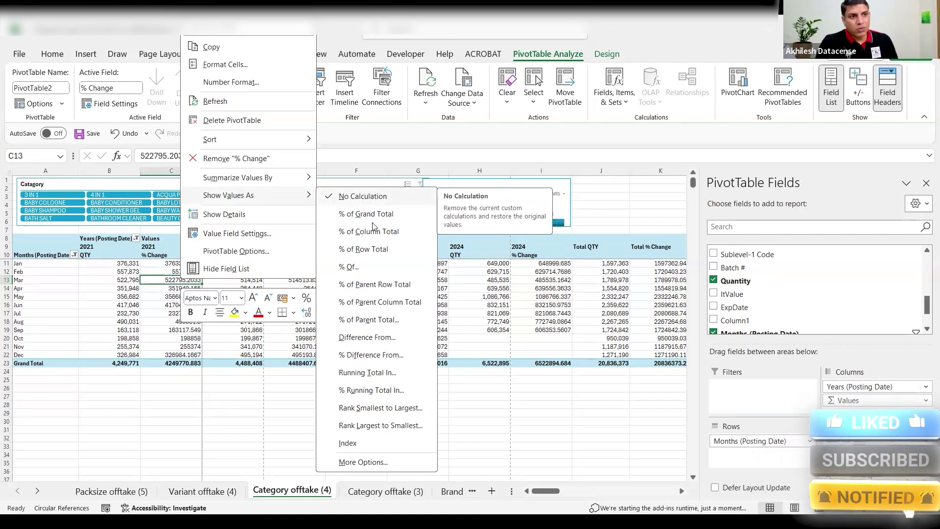
{"action": "left_click", "coordinate": [365, 356]}
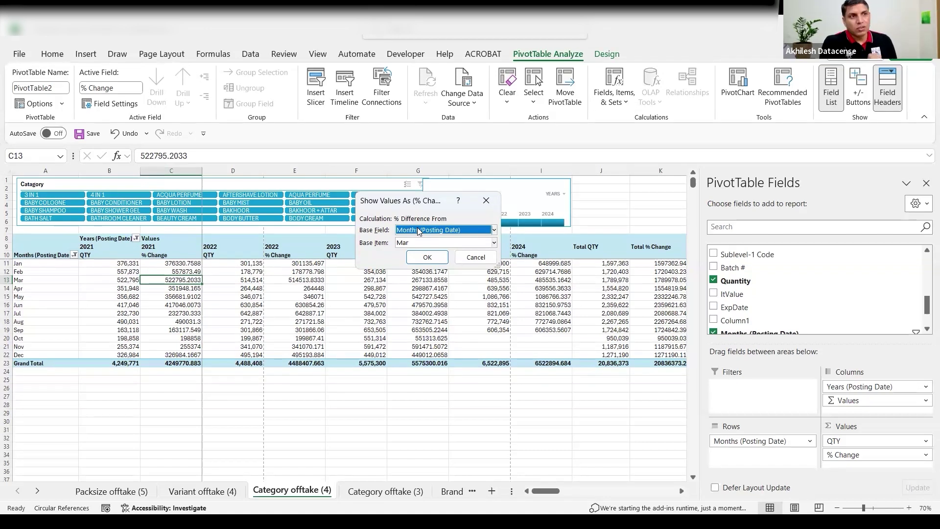
{"action": "left_click", "coordinate": [419, 231]}
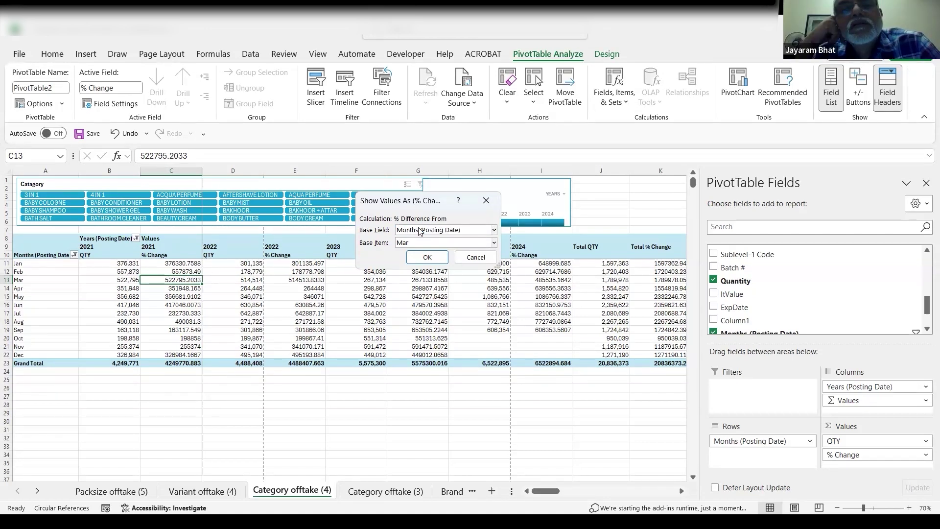
{"action": "left_click", "coordinate": [419, 232]}
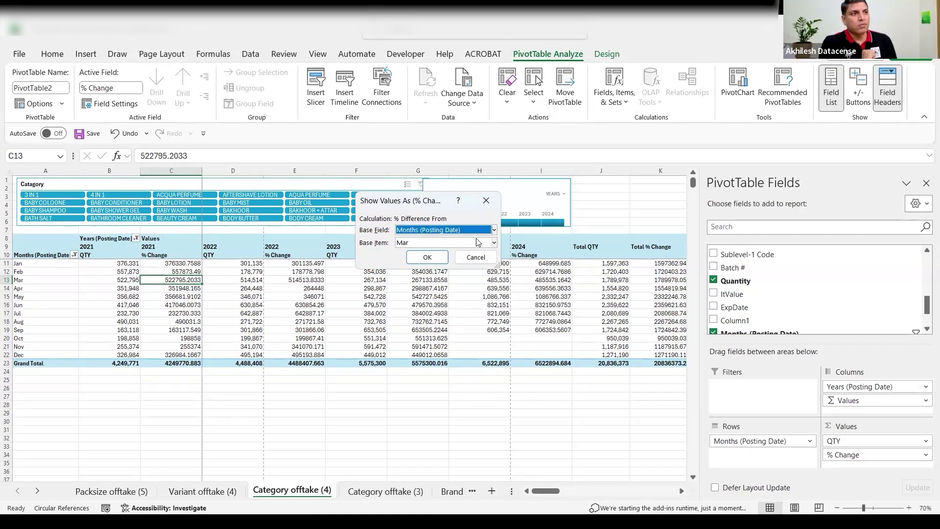
{"action": "left_click", "coordinate": [468, 232]}
{"action": "left_click", "coordinate": [468, 231]}
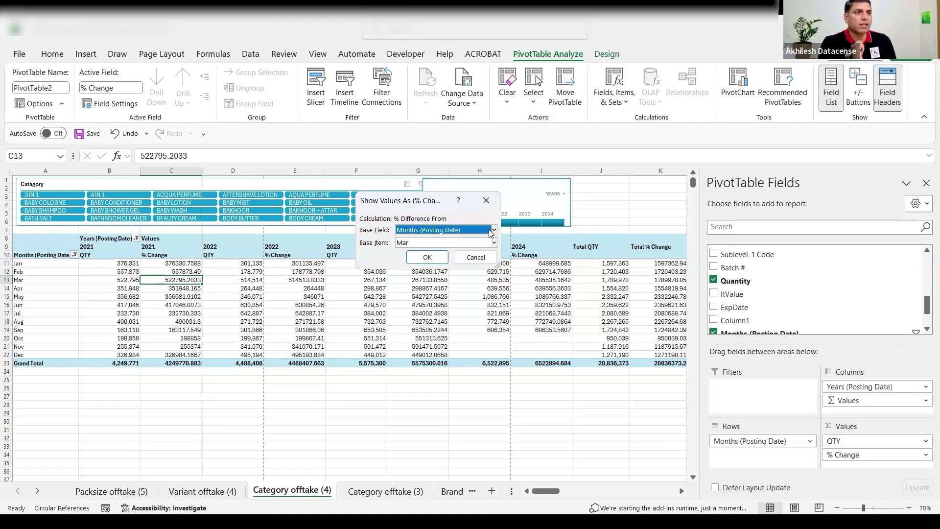
{"action": "left_click", "coordinate": [450, 257]}
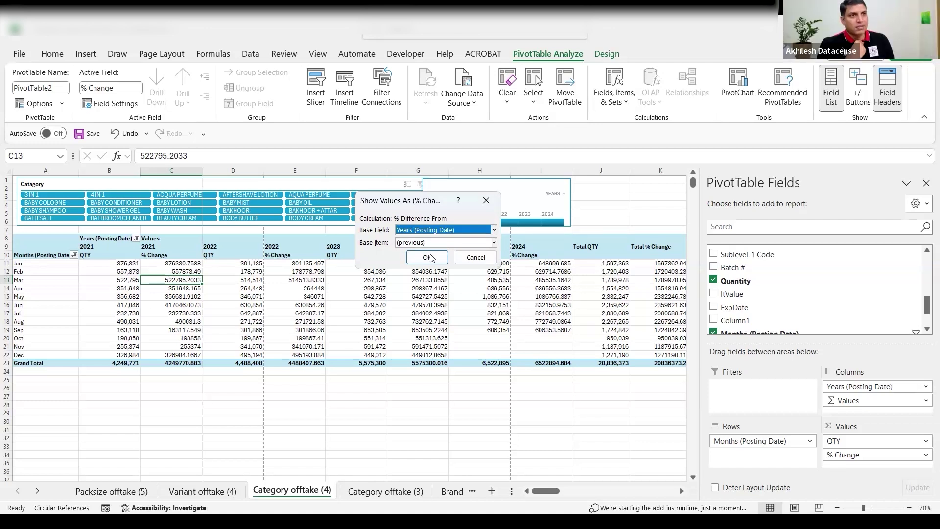
{"action": "left_click", "coordinate": [494, 242]}
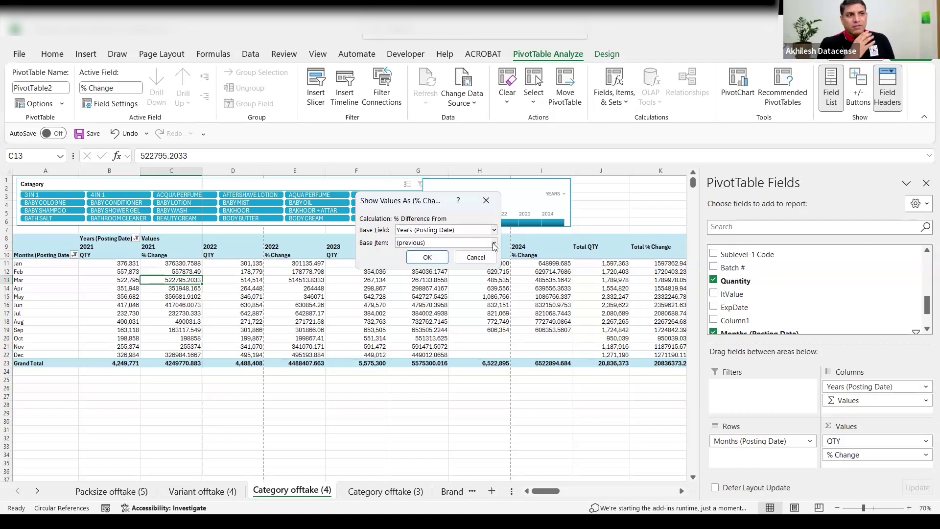
{"action": "left_click", "coordinate": [427, 258]}
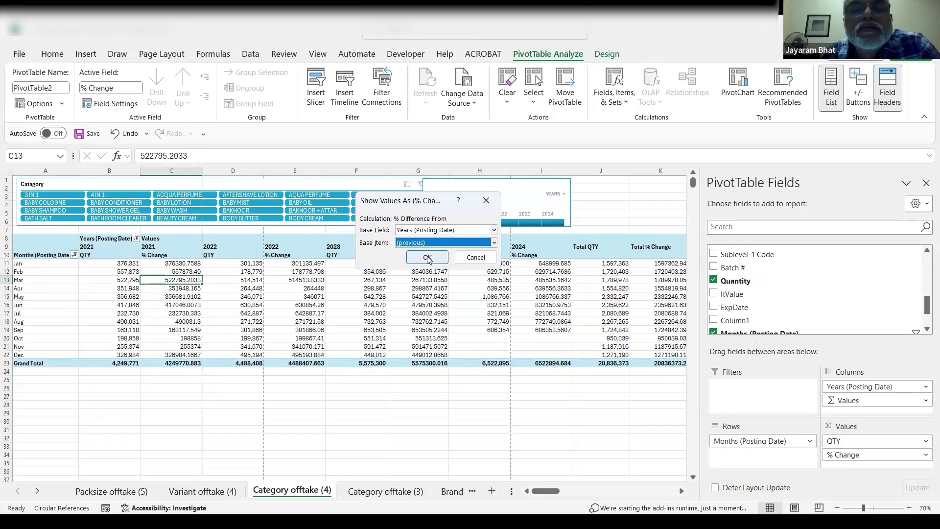
{"action": "left_click", "coordinate": [428, 258]}
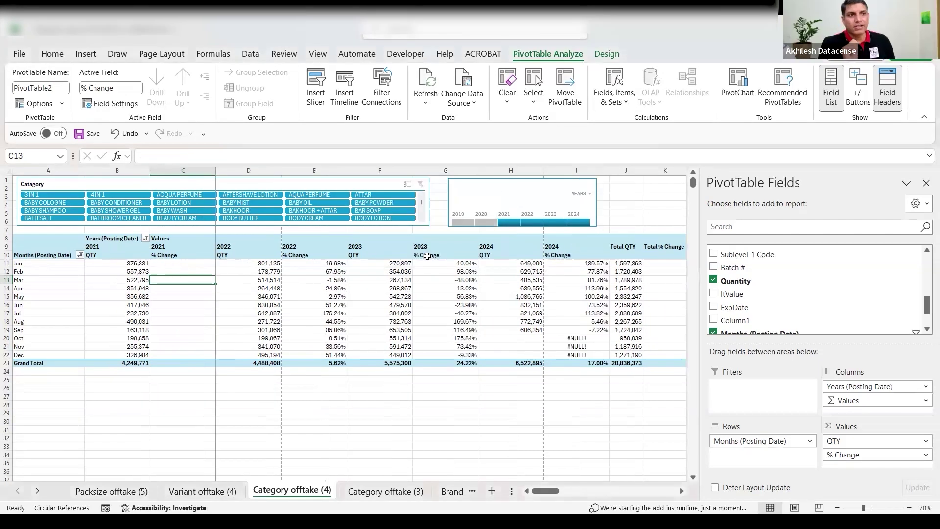
- Look across the March figures for each year and filter the pivot table to the BABY MIST category with the slicer
{"action": "key", "text": "Left"}
{"action": "key", "text": "Right"}
{"action": "key", "text": "Right"}
{"action": "key", "text": "Right"}
{"action": "key", "text": "Right"}
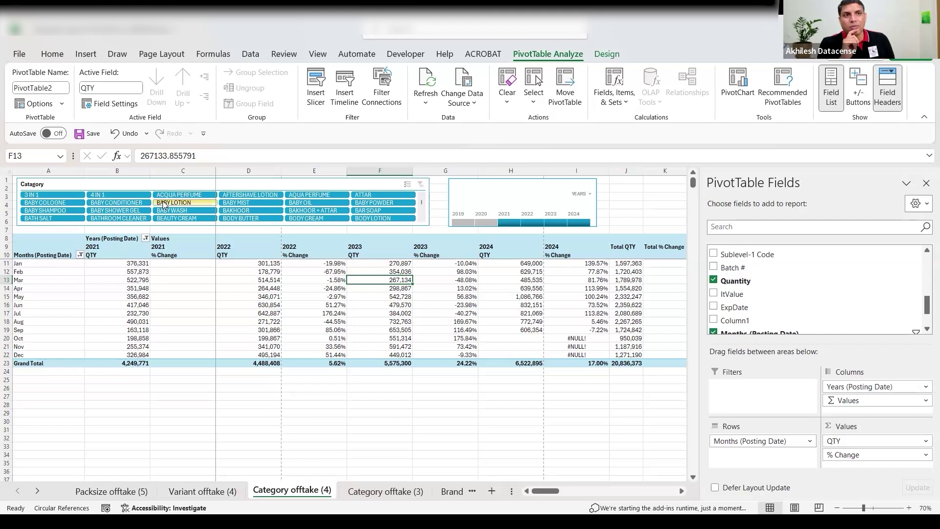
{"action": "left_click", "coordinate": [407, 184]}
{"action": "left_click", "coordinate": [236, 202]}
{"action": "left_click", "coordinate": [237, 280]}
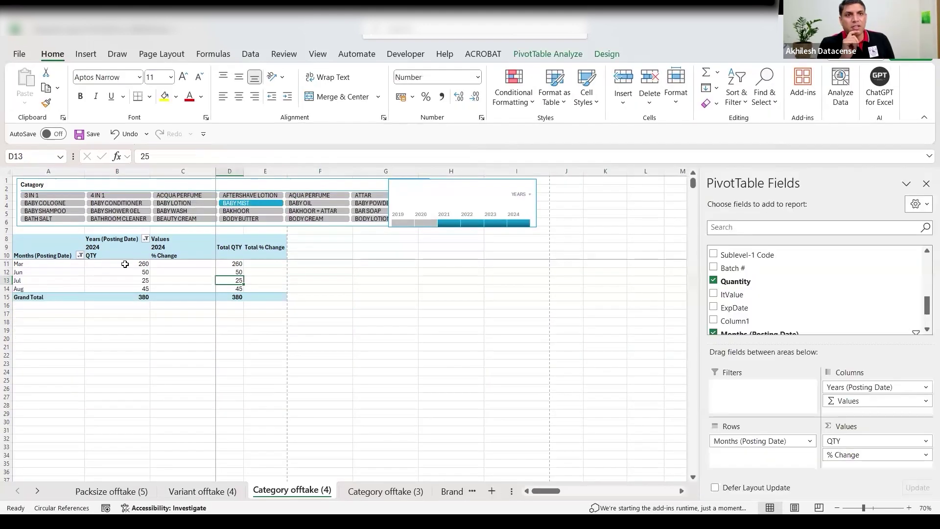
- Filter the pivot table to the BABY LOTION category with the slicer, and clear the category filter after viewing the yearly changes
{"action": "left_click", "coordinate": [181, 205]}
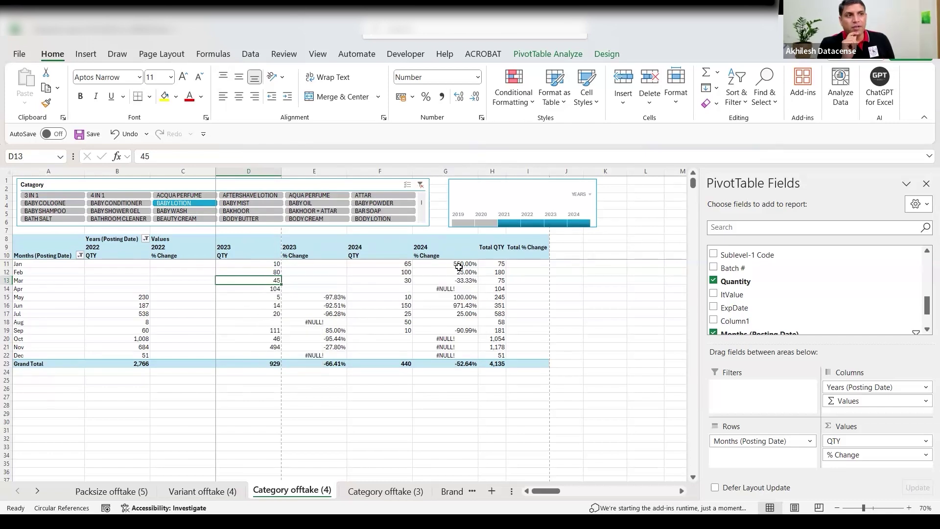
{"action": "mouse_move", "coordinate": [459, 265]}
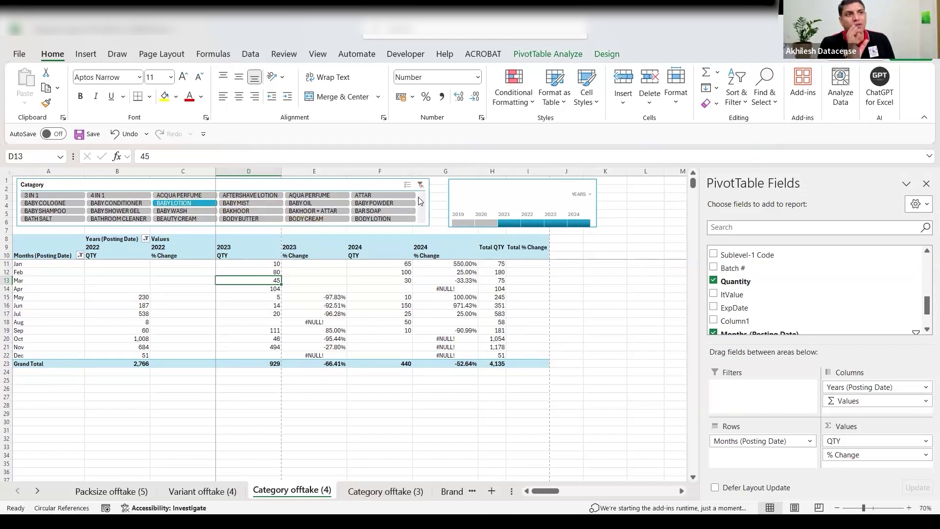
{"action": "left_click", "coordinate": [421, 187]}
{"action": "mouse_move", "coordinate": [101, 332]}
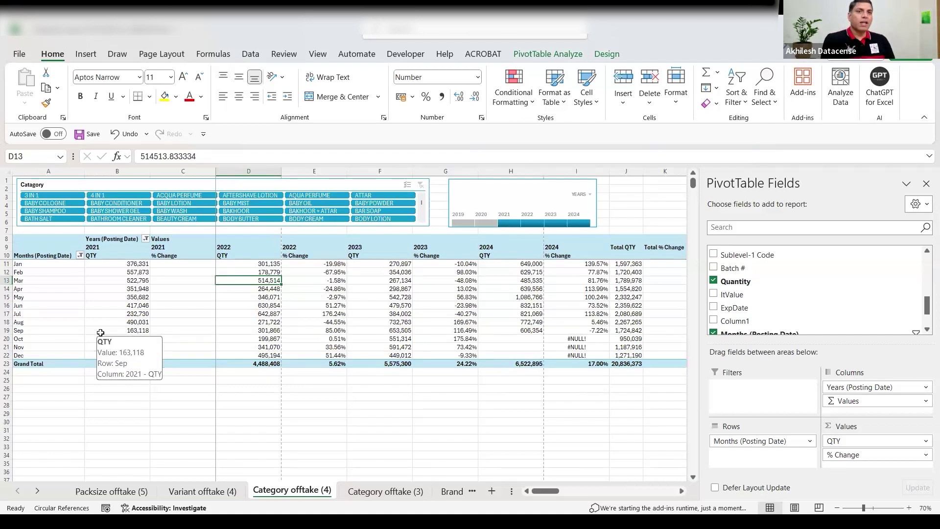
- Replace the Months (Posting Date) field in the pivot table's rows with the Brand field
{"action": "left_click_drag", "start_coordinate": [22, 264], "coordinate": [33, 357]}
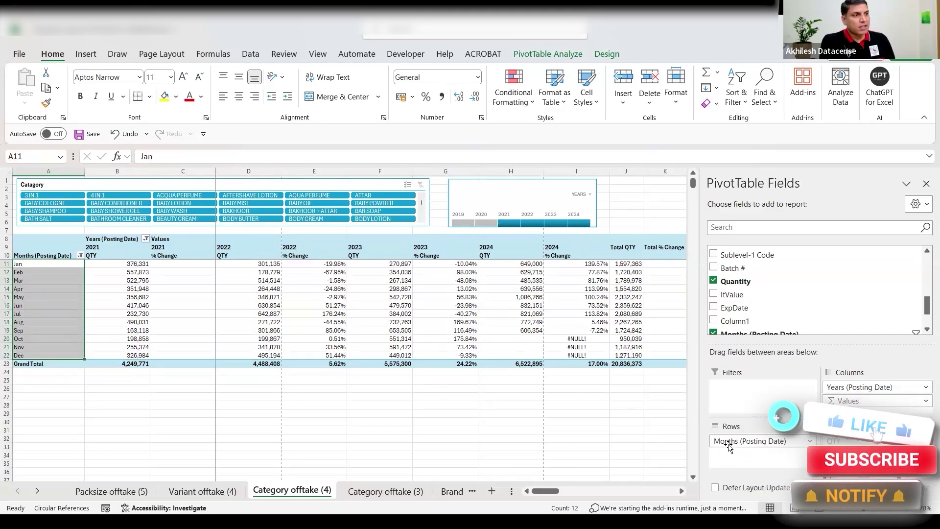
{"action": "left_click_drag", "start_coordinate": [740, 441], "coordinate": [563, 434]}
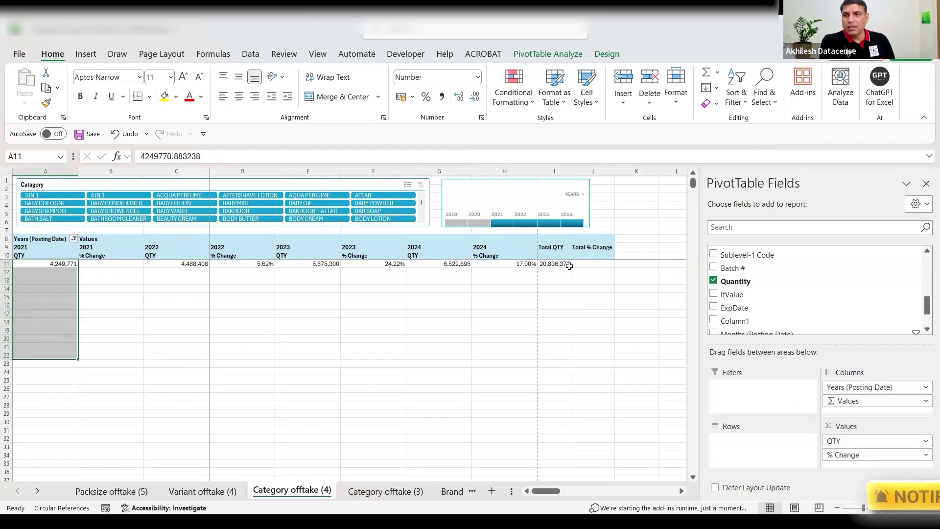
{"action": "left_click_drag", "start_coordinate": [927, 307], "coordinate": [927, 251]}
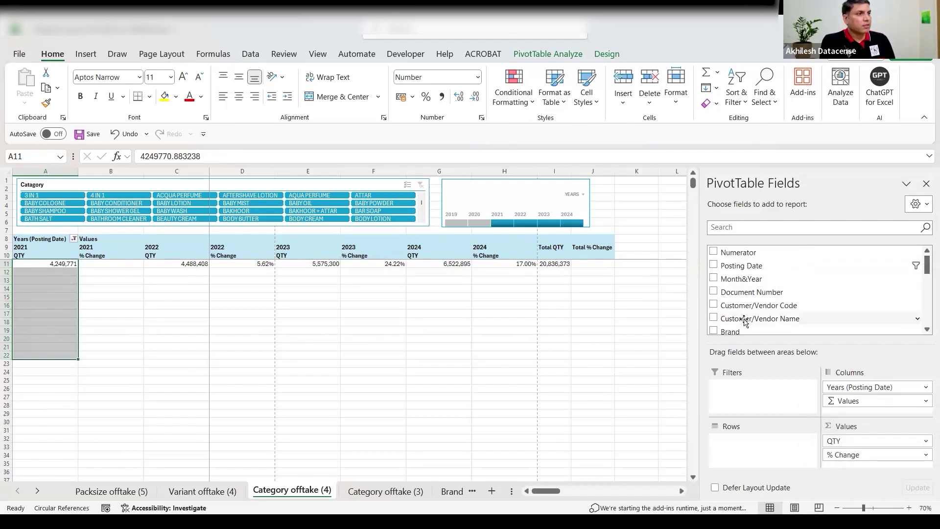
{"action": "left_click", "coordinate": [923, 330]}
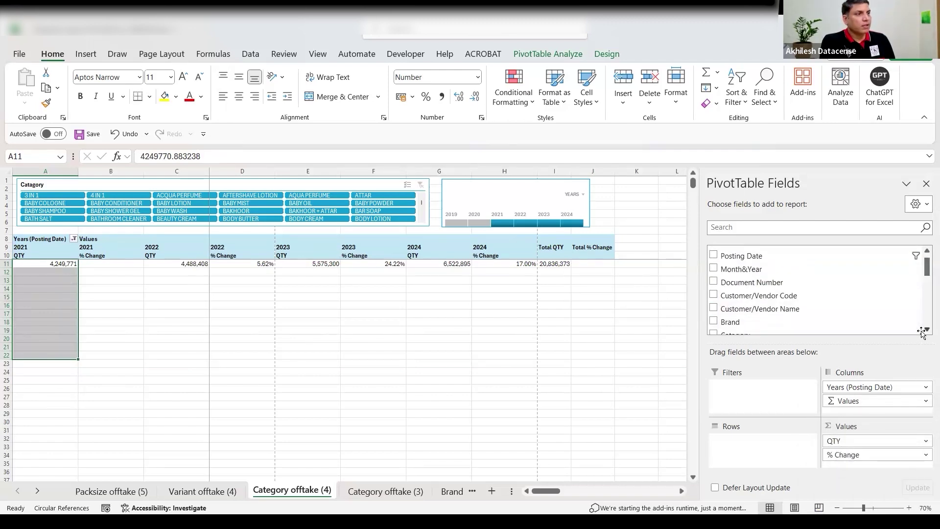
{"action": "left_click", "coordinate": [718, 321]}
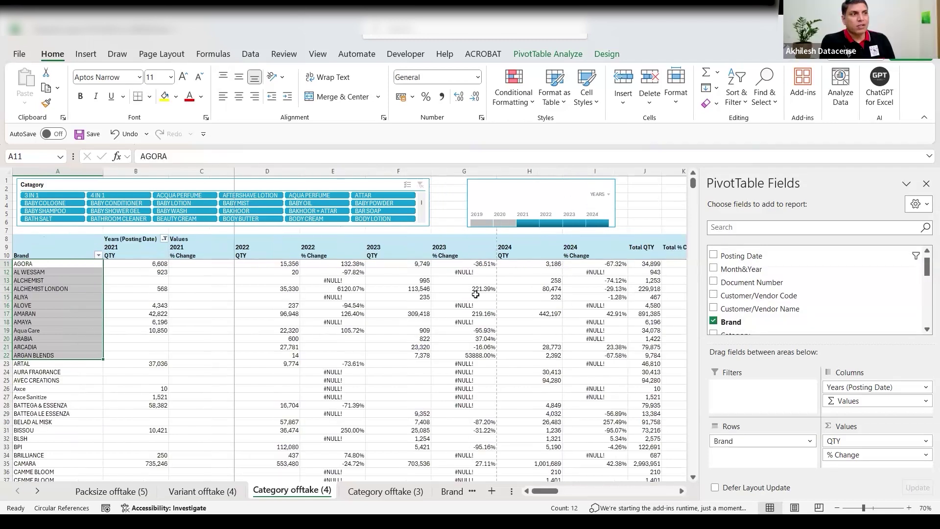
{"action": "mouse_move", "coordinate": [642, 344]}
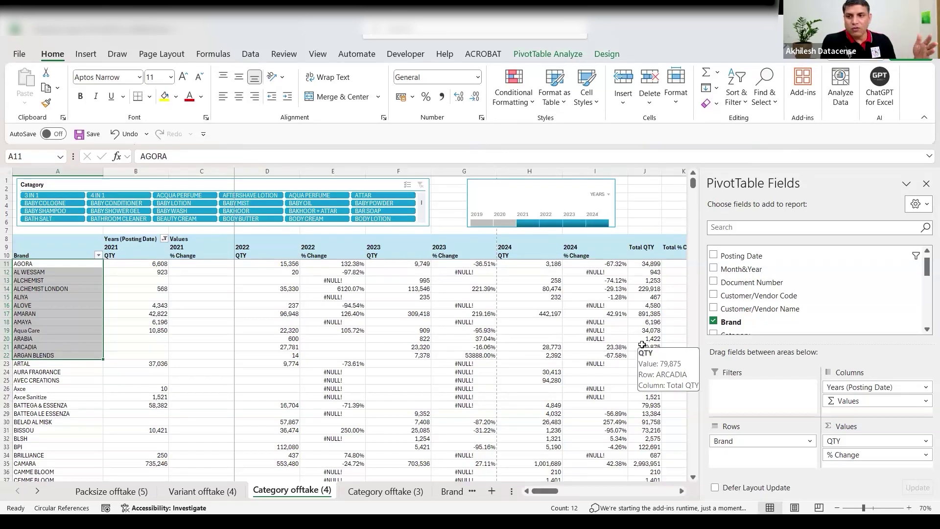
{"action": "left_click", "coordinate": [644, 196]}
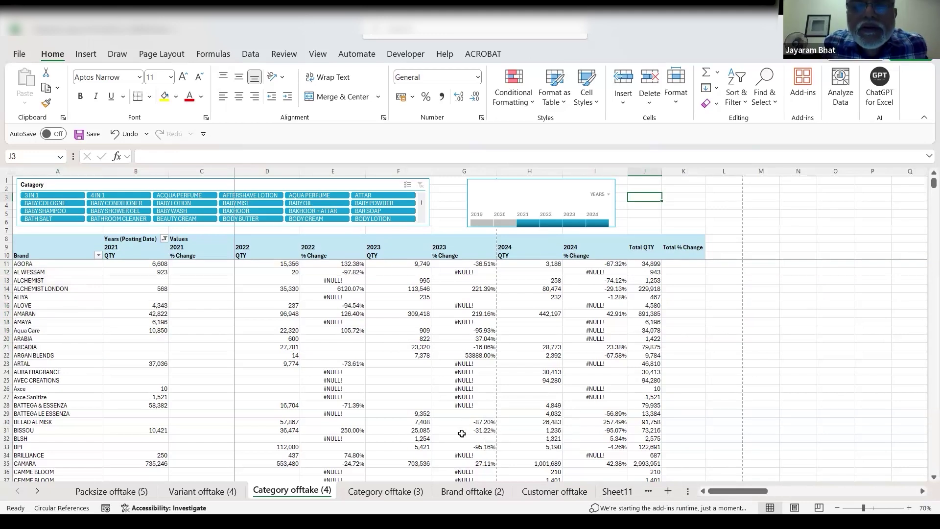
- Set the PivotTable options to show error values as blank cells
{"action": "left_click", "coordinate": [466, 364]}
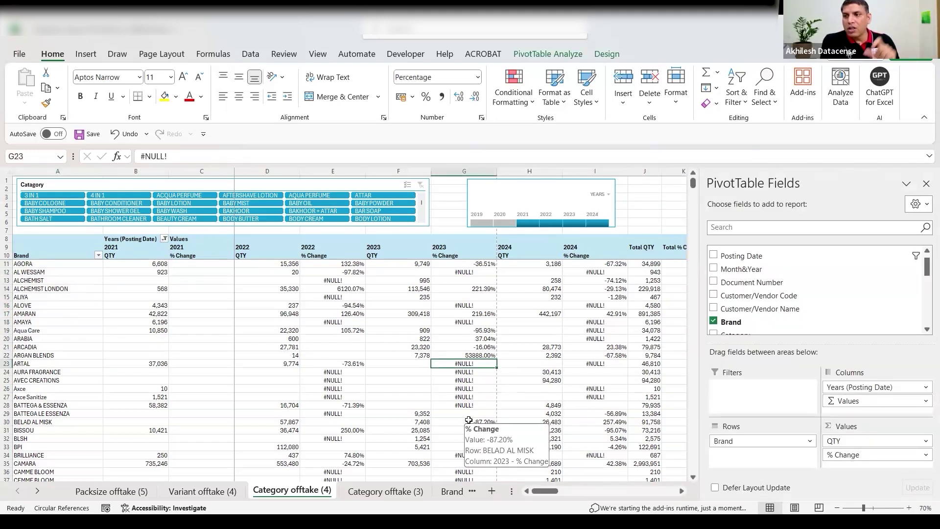
{"action": "right_click", "coordinate": [442, 367]}
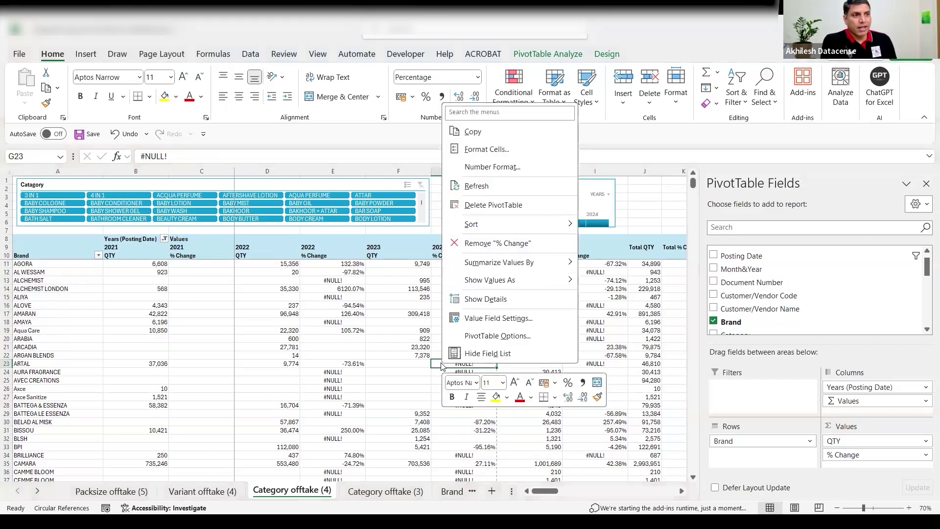
{"action": "left_click", "coordinate": [498, 336]}
{"action": "left_click", "coordinate": [387, 339]}
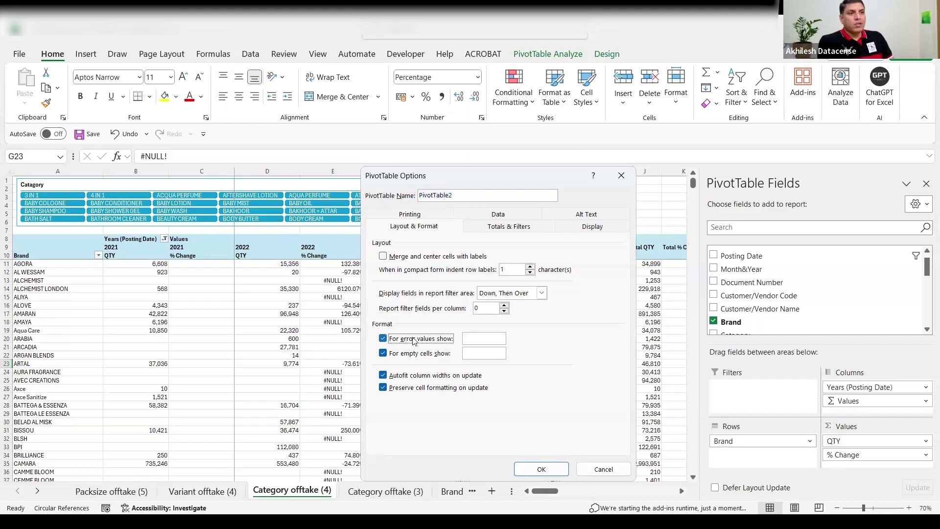
{"action": "left_click", "coordinate": [473, 340]}
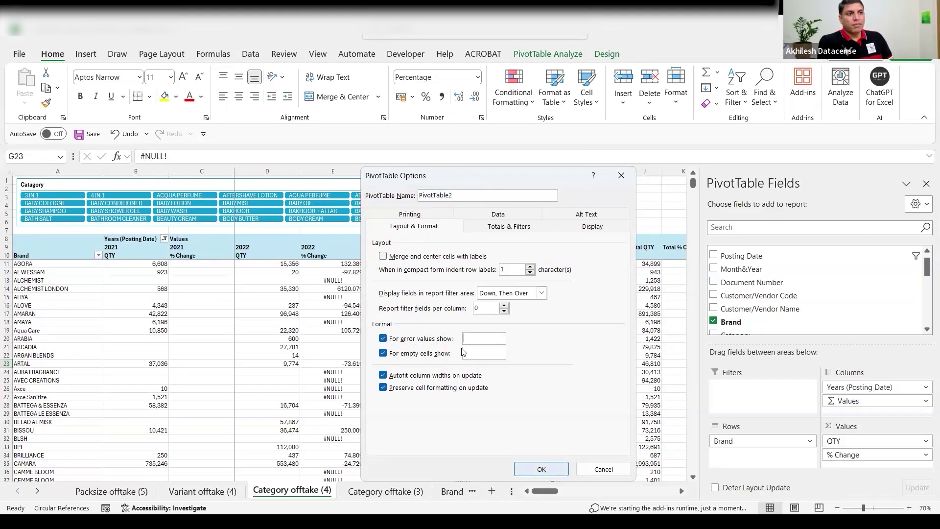
{"action": "left_click", "coordinate": [540, 469]}
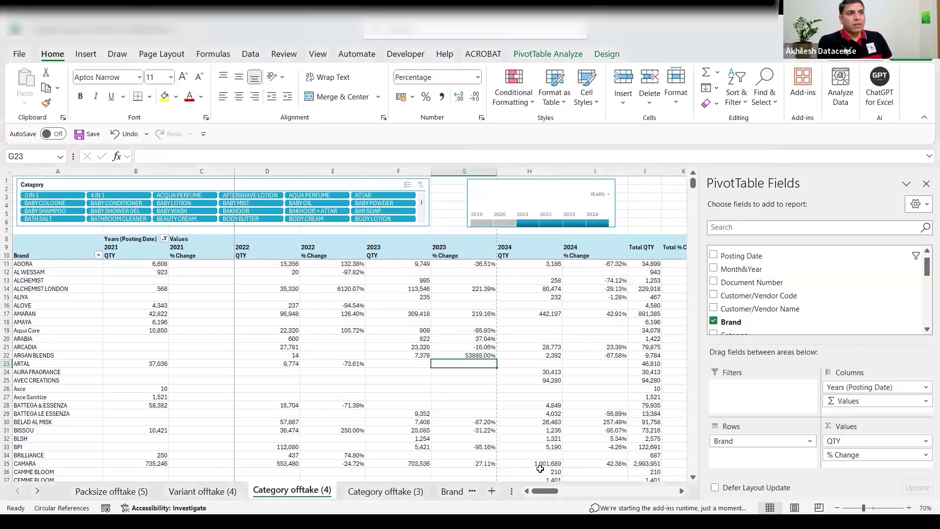